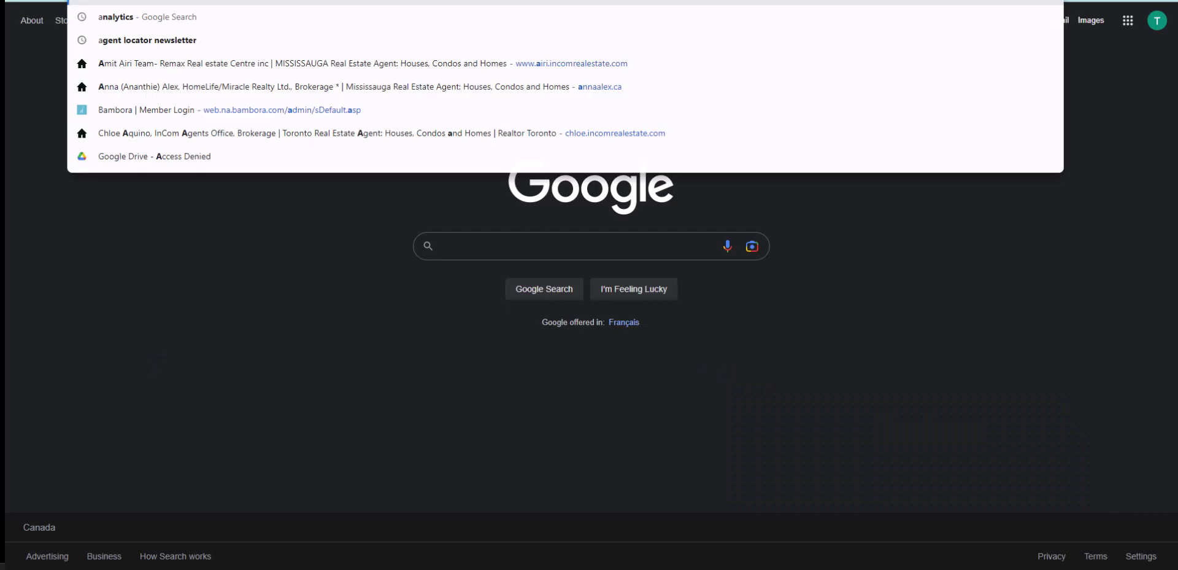
Load analytics.google.com and open Admin to begin creating a new account
{"action": "type", "text": "analytics."}
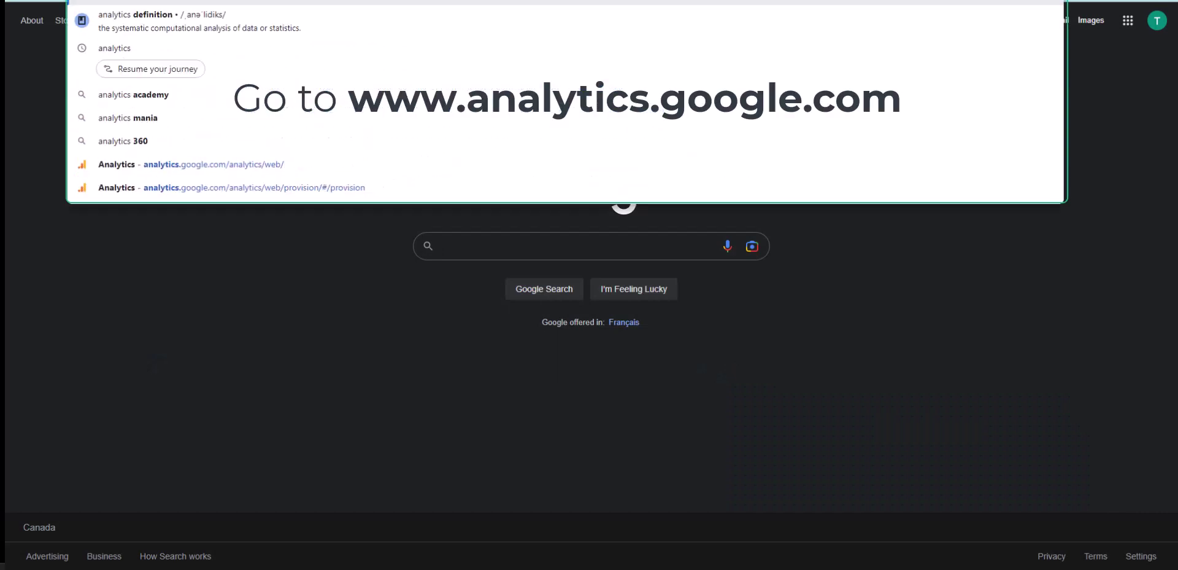
{"action": "type", "text": "google"}
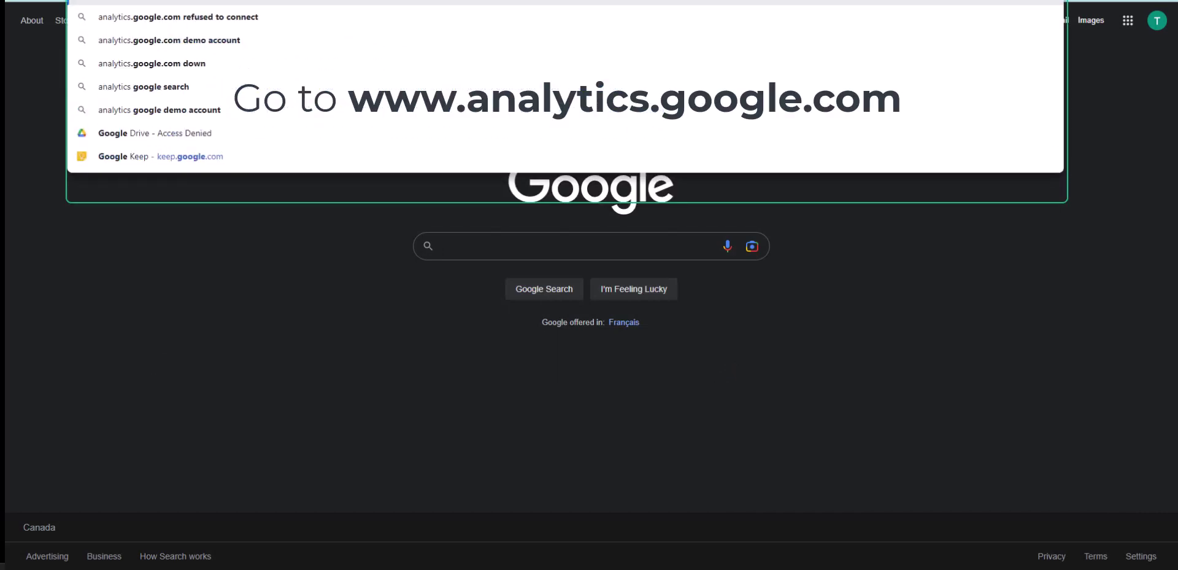
{"action": "type", "text": ".com"}
{"action": "key", "text": "Return"}
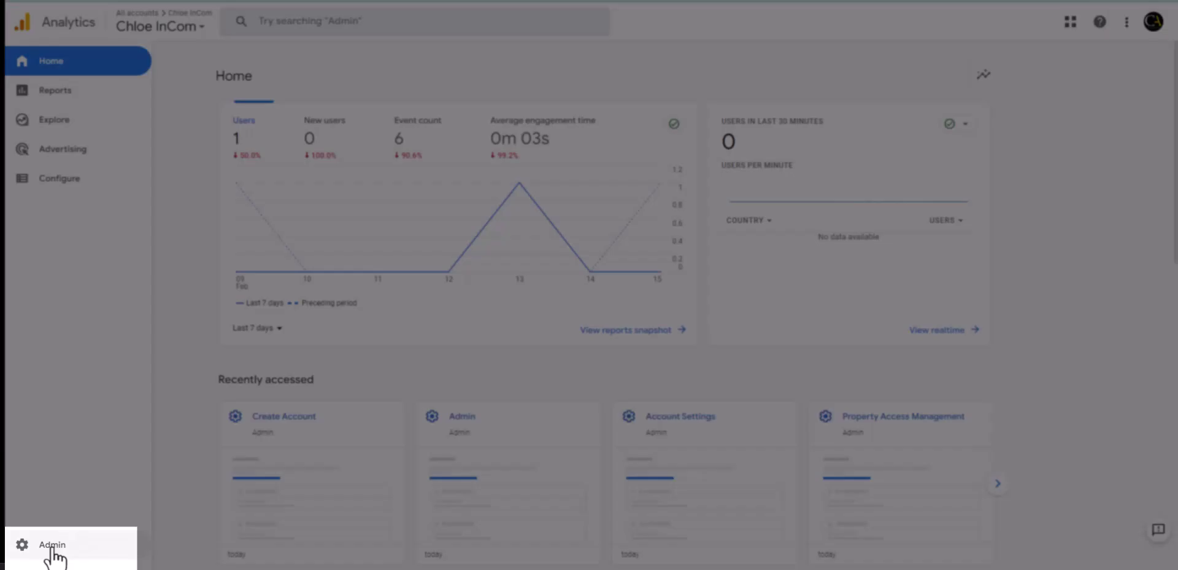
{"action": "left_click", "coordinate": [54, 550]}
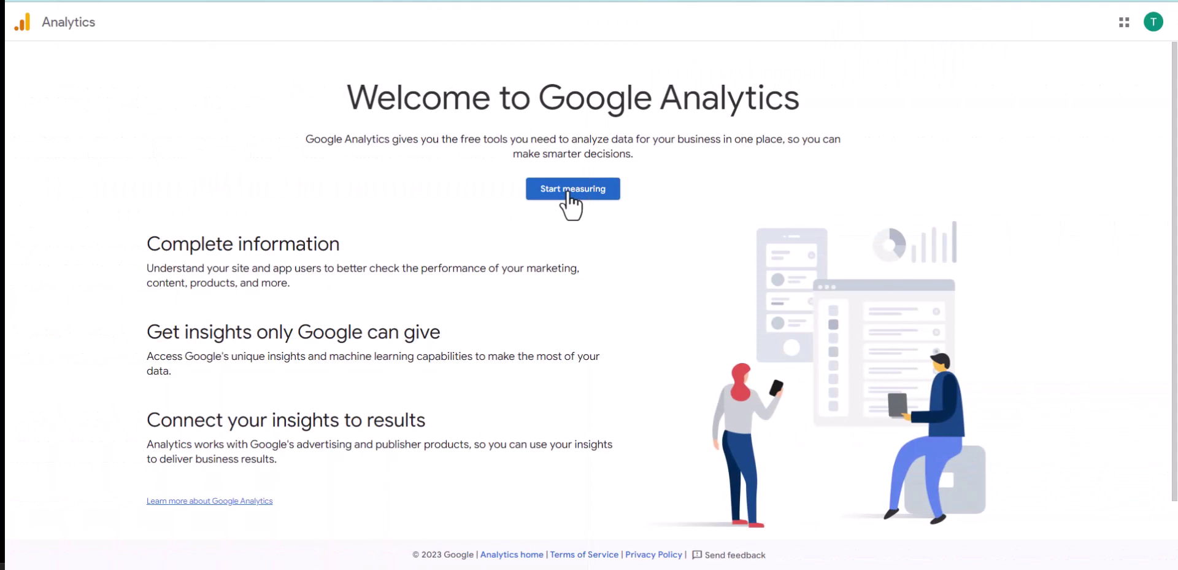
Name the new account 'incom website' and continue past the data-sharing settings
{"action": "left_click", "coordinate": [569, 192]}
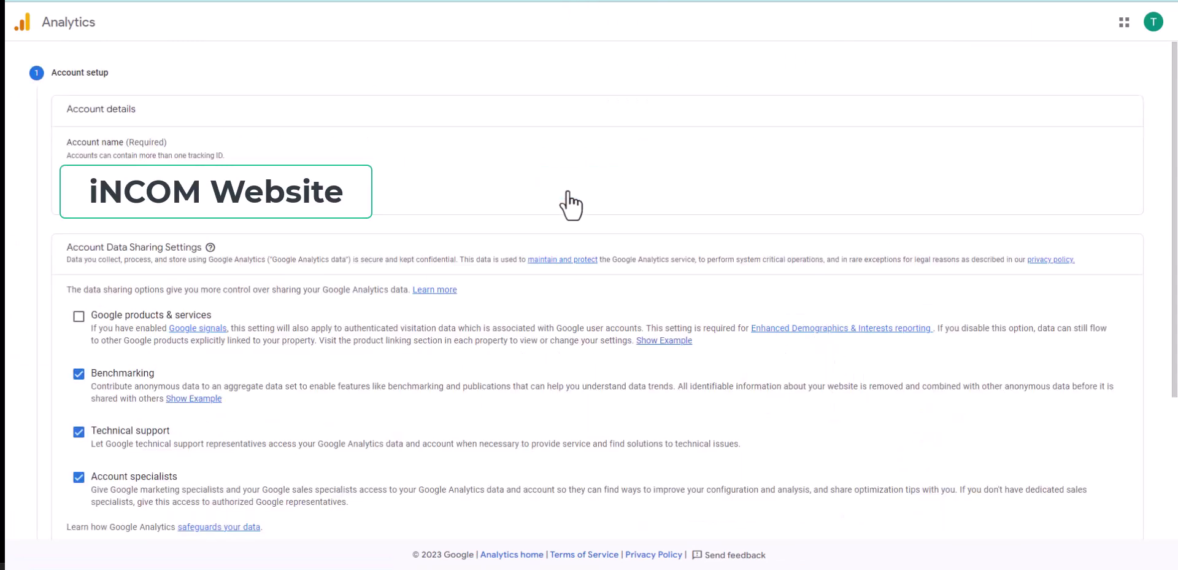
{"action": "left_click", "coordinate": [159, 197]}
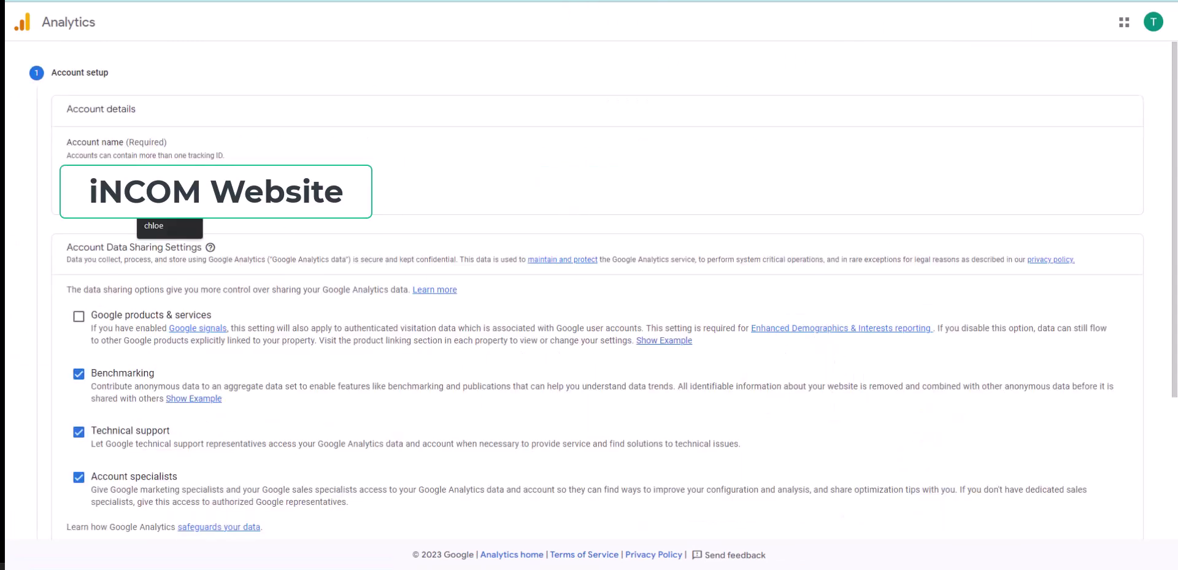
{"action": "type", "text": "i"}
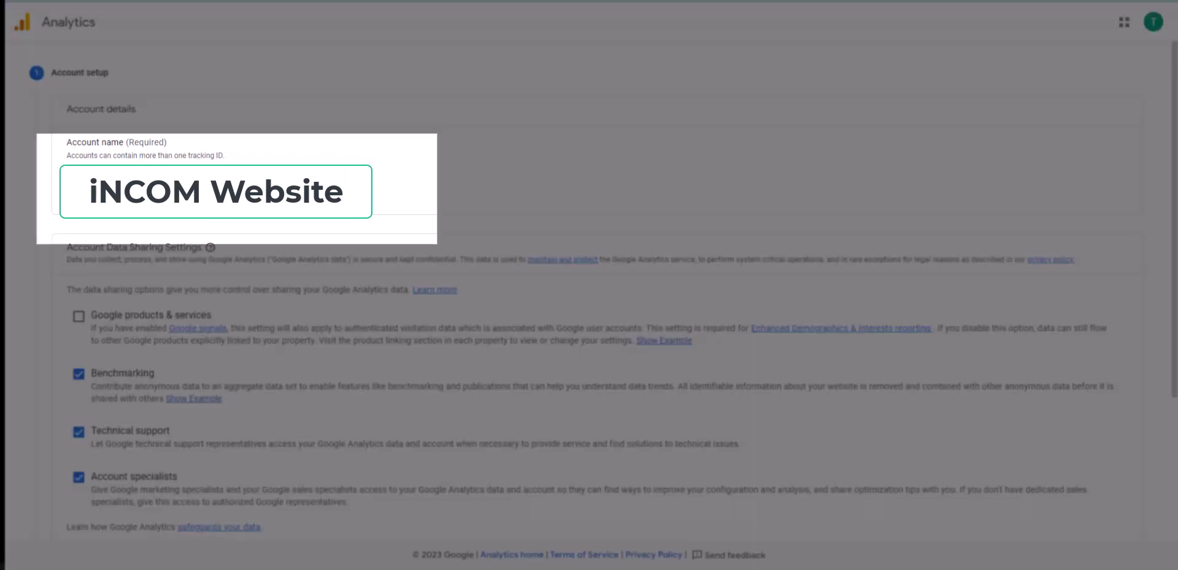
{"action": "scroll", "coordinate": [226, 184], "scroll_direction": "down", "scroll_amount": 1}
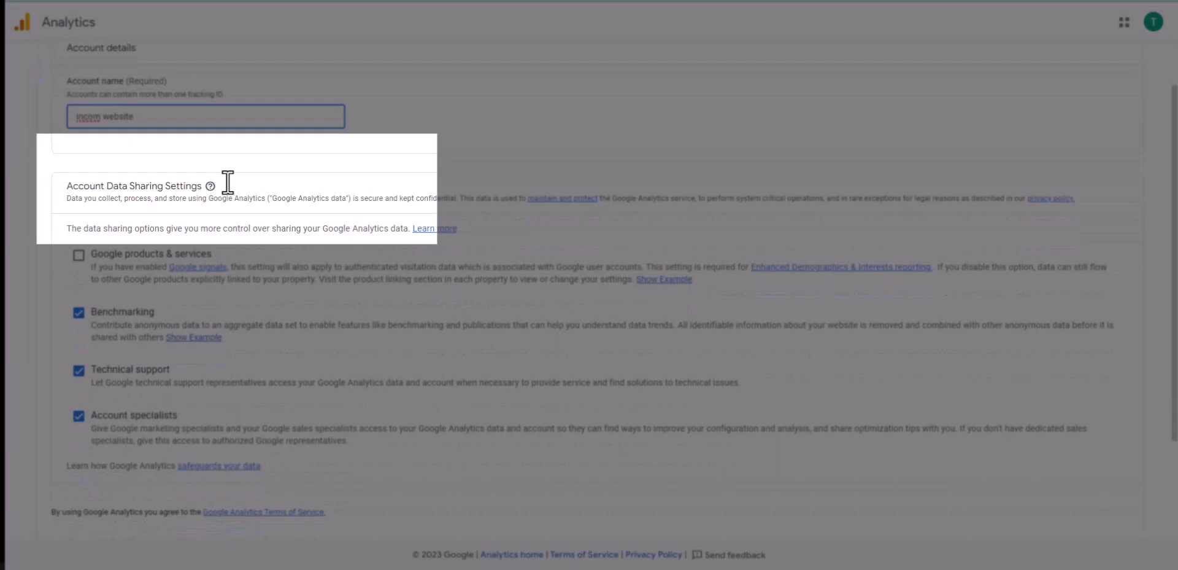
{"action": "scroll", "coordinate": [158, 310], "scroll_direction": "down", "scroll_amount": 1}
{"action": "scroll", "coordinate": [224, 314], "scroll_direction": "down", "scroll_amount": 1}
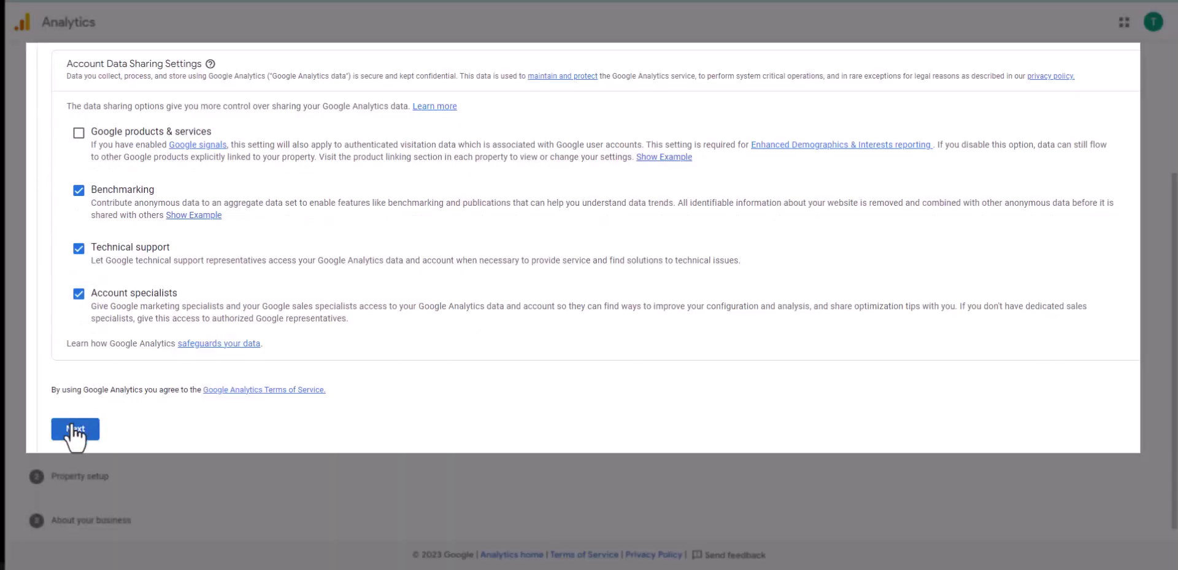
{"action": "left_click", "coordinate": [75, 430]}
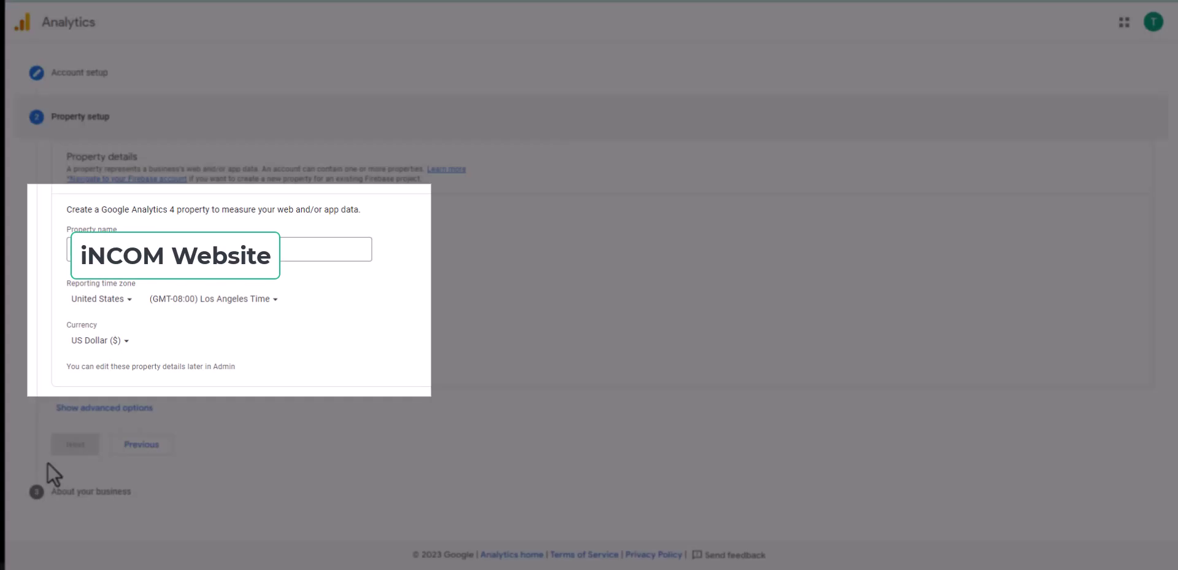
Set the property's reporting time zone to Canada/Toronto and currency to Canadian Dollar
{"action": "left_click", "coordinate": [119, 301]}
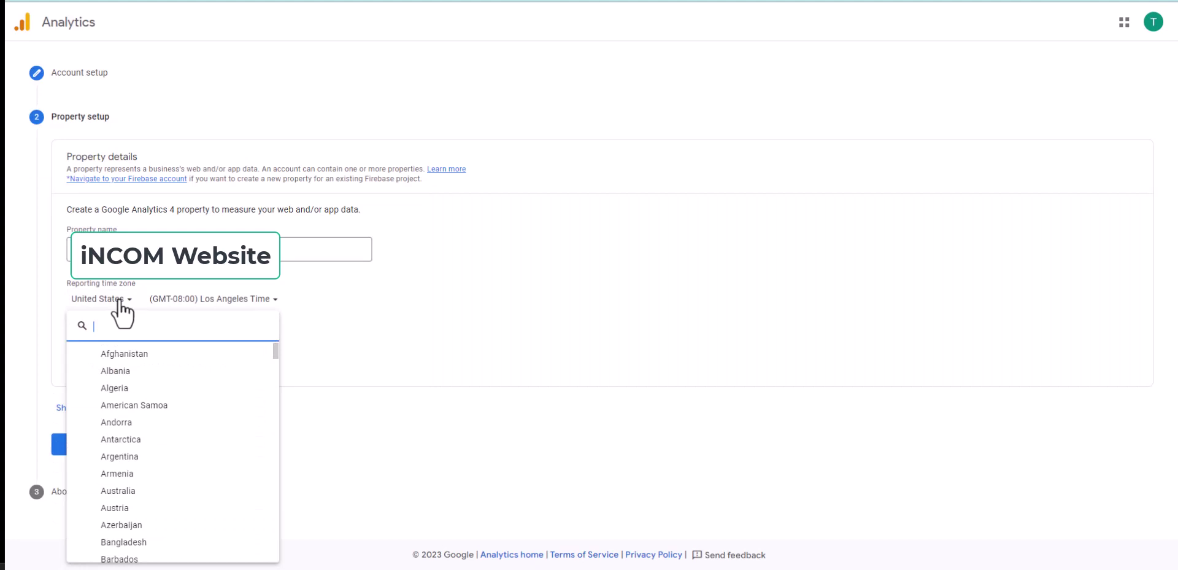
{"action": "type", "text": "ca"}
{"action": "left_click", "coordinate": [135, 388]}
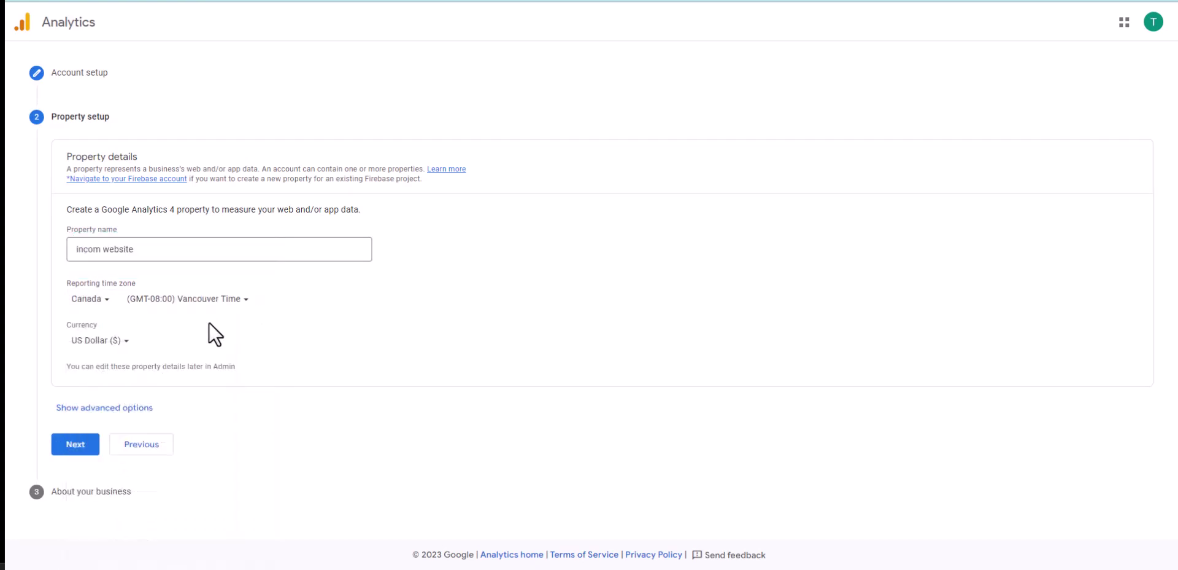
{"action": "left_click", "coordinate": [248, 301]}
{"action": "left_click", "coordinate": [166, 405]}
{"action": "left_click", "coordinate": [106, 342]}
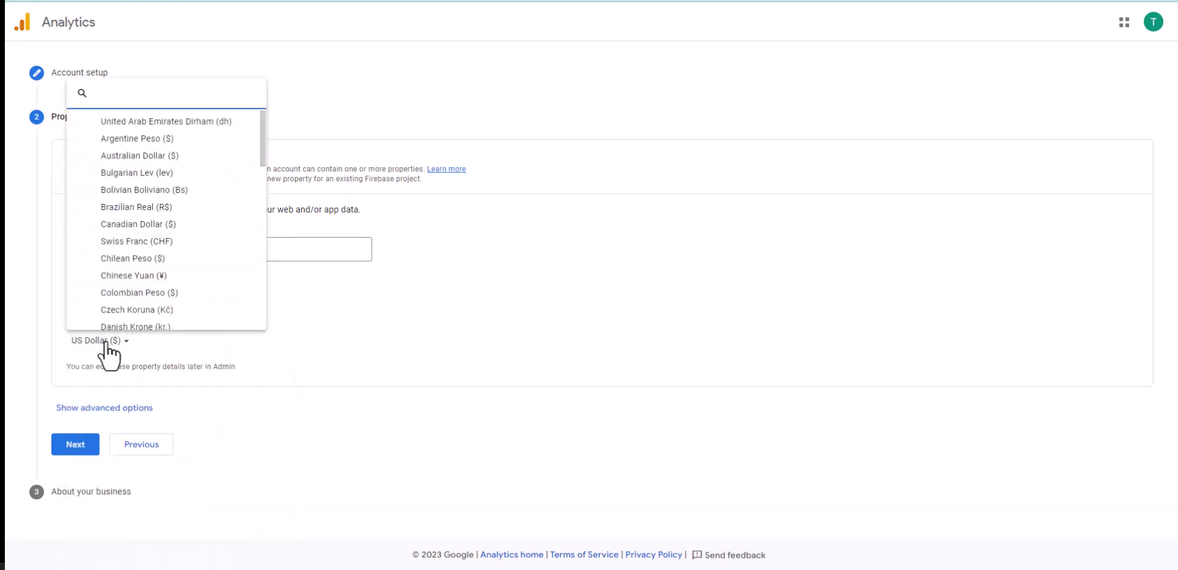
{"action": "left_click", "coordinate": [138, 224]}
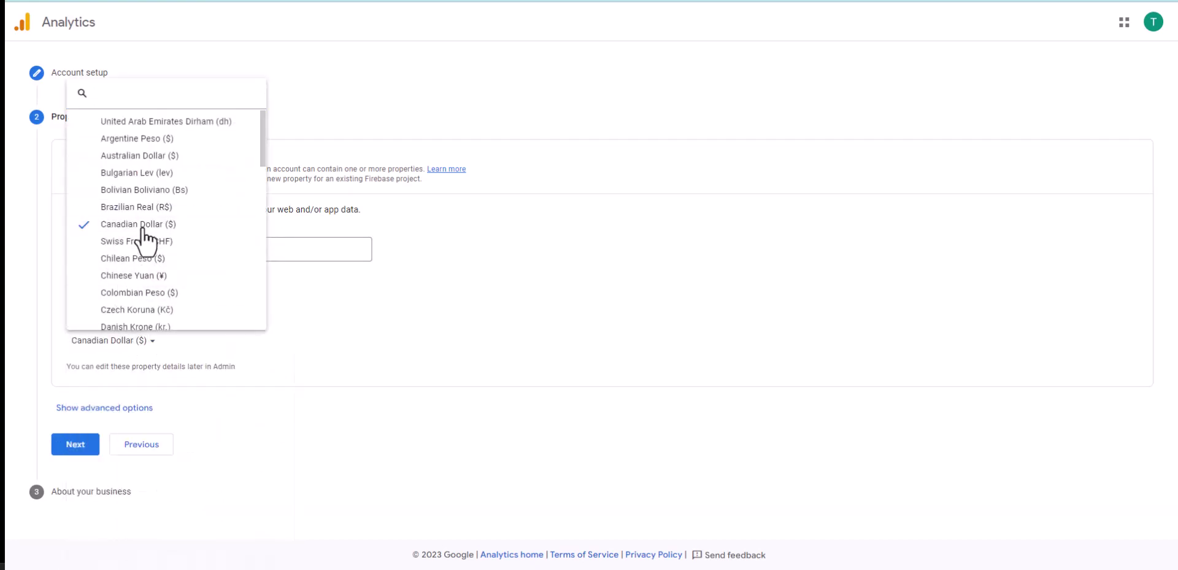
{"action": "left_click", "coordinate": [65, 450]}
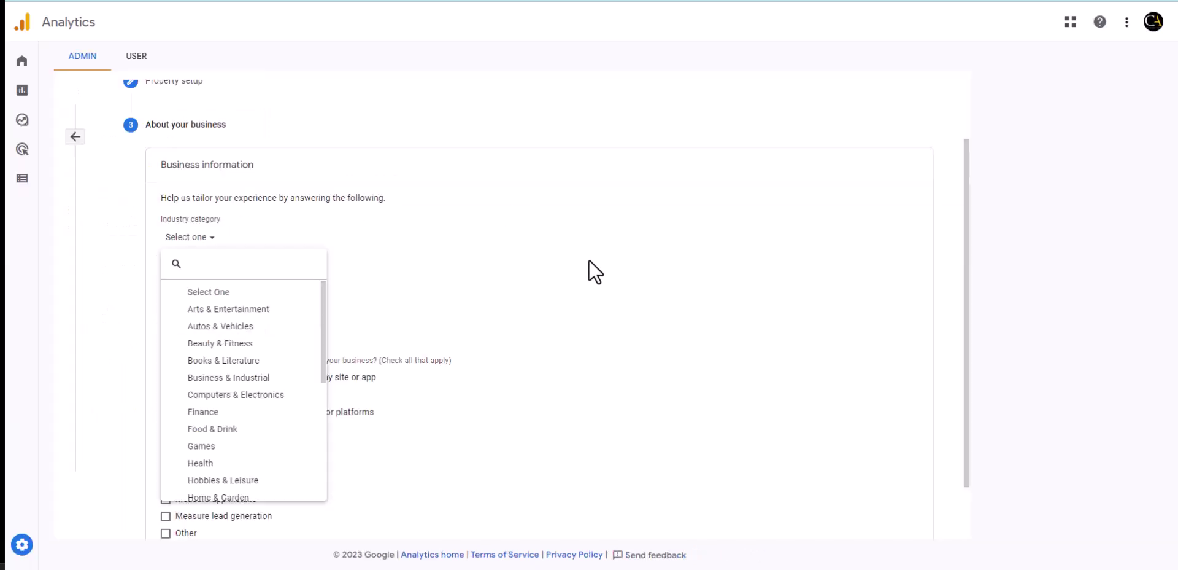
Set the industry category to Real Estate and business size to Small (1–10 employees)
{"action": "left_click", "coordinate": [202, 240]}
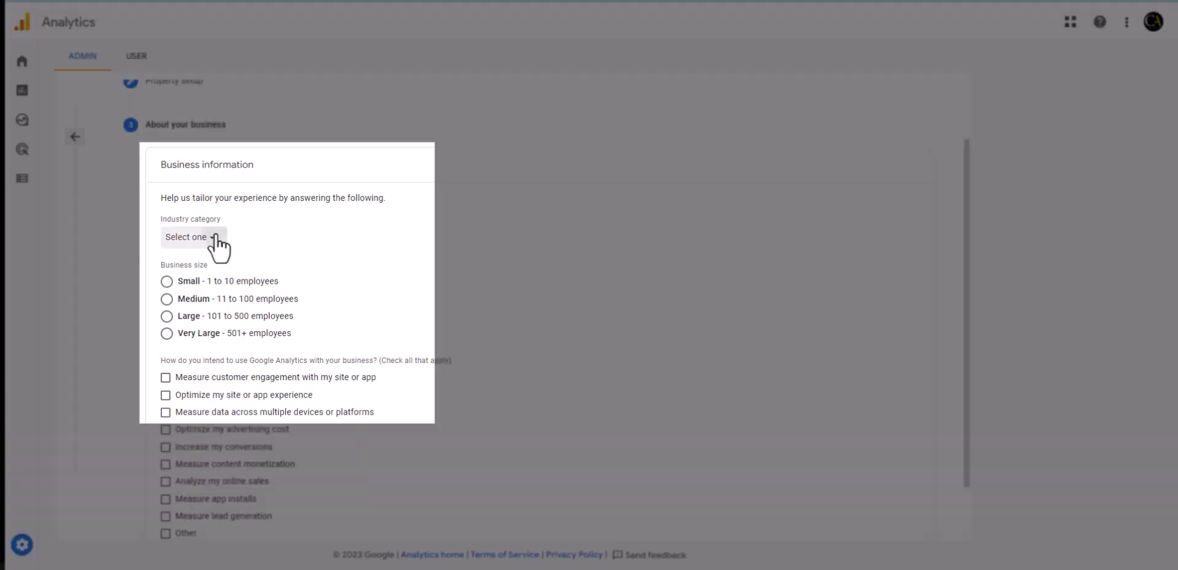
{"action": "left_click", "coordinate": [211, 237]}
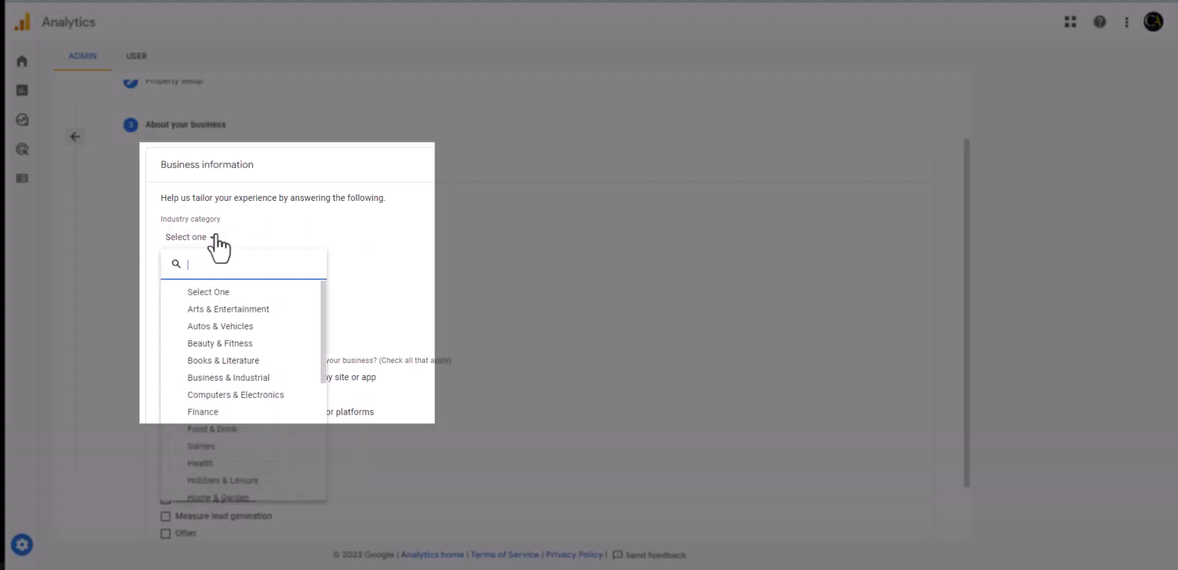
{"action": "type", "text": "real"}
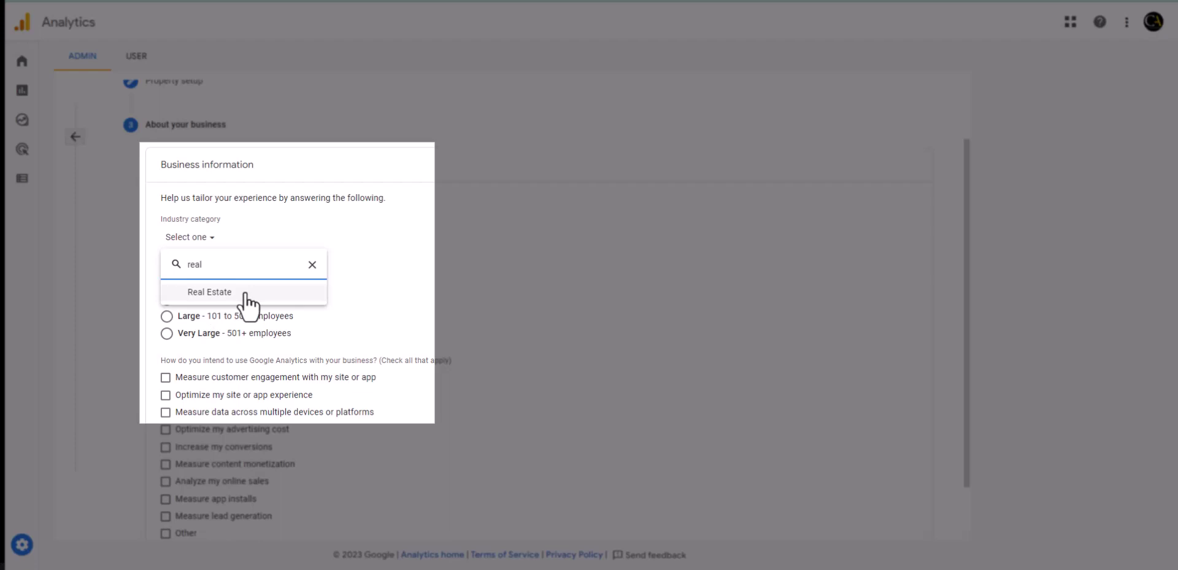
{"action": "left_click", "coordinate": [245, 295]}
{"action": "left_click", "coordinate": [167, 282]}
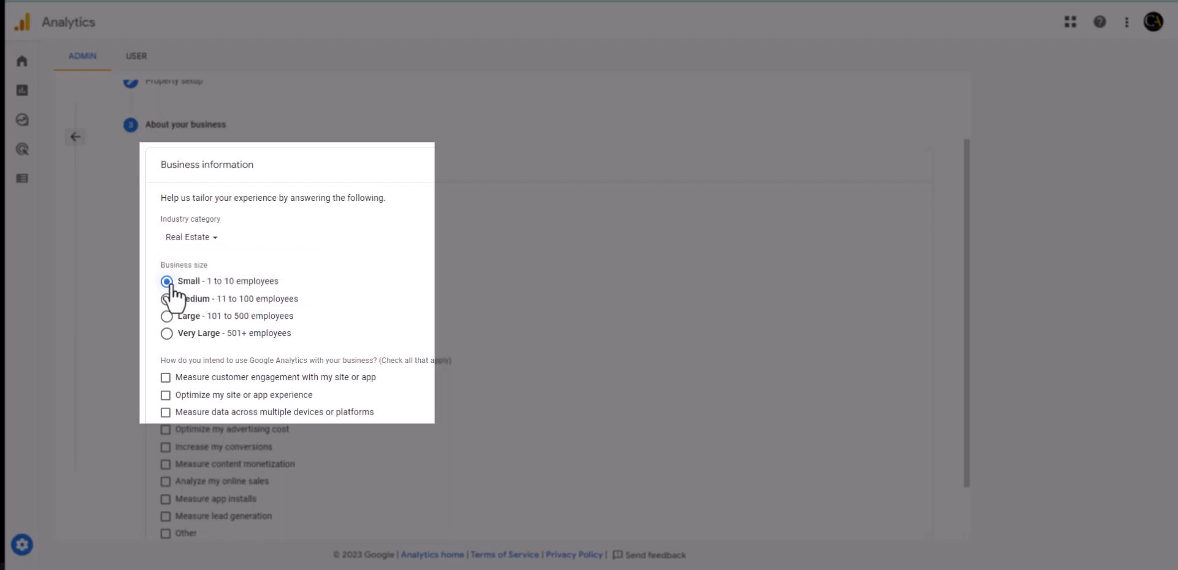
Tick customer engagement, site/app experience optimization and cross-device measurement as intended uses
{"action": "left_click", "coordinate": [166, 377]}
{"action": "left_click", "coordinate": [166, 396]}
{"action": "left_click", "coordinate": [166, 412]}
{"action": "scroll", "coordinate": [167, 466], "scroll_direction": "down", "scroll_amount": 2}
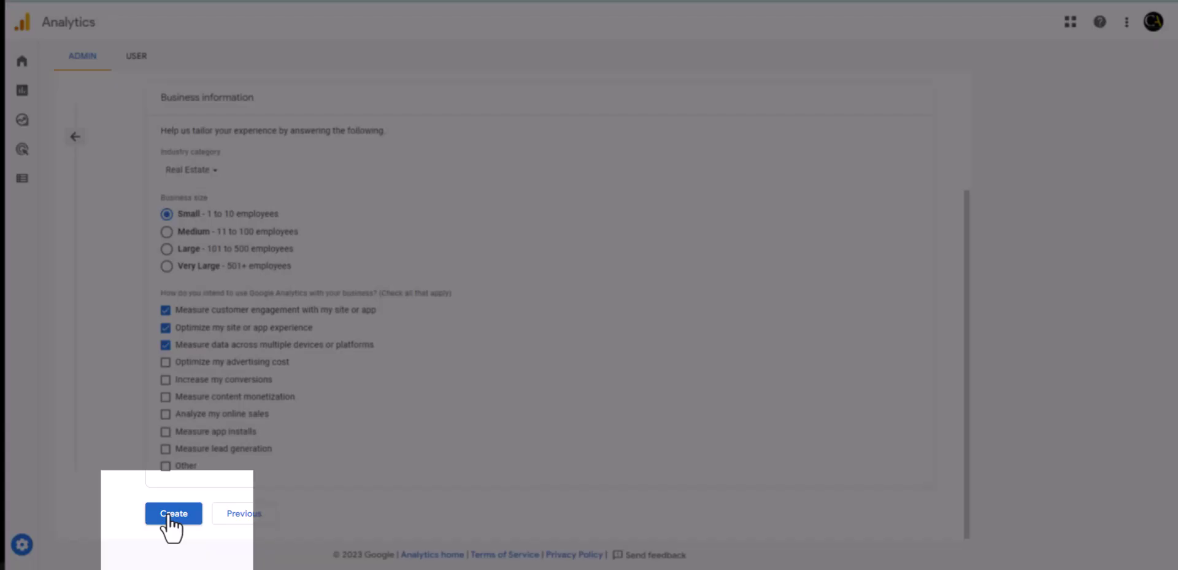
Create the property and select Canada as the terms-of-service country
{"action": "left_click", "coordinate": [169, 518]}
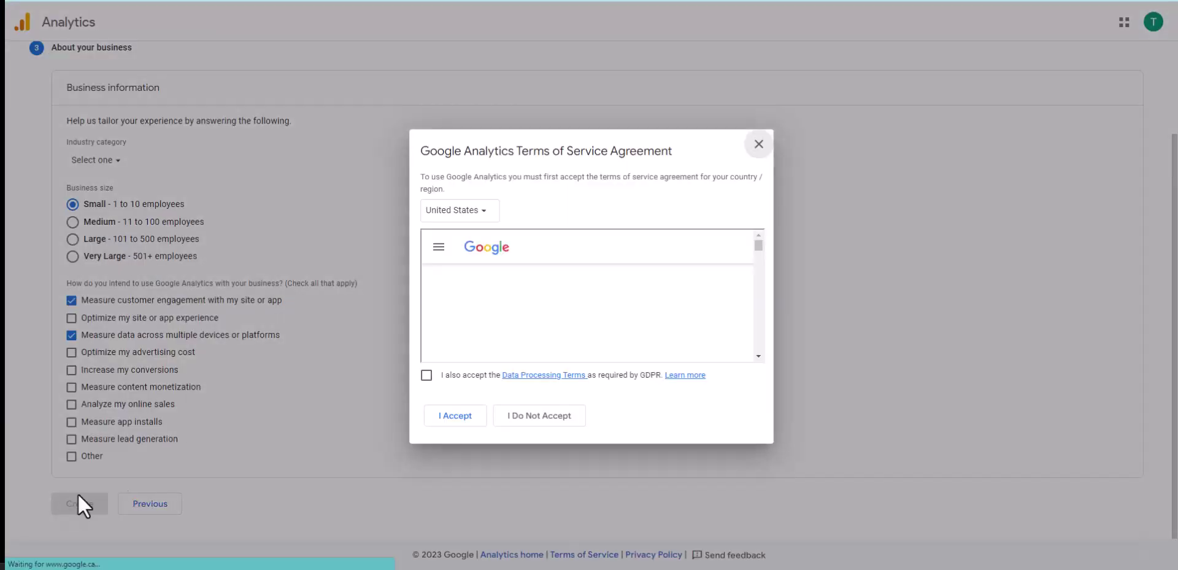
{"action": "left_click", "coordinate": [471, 219]}
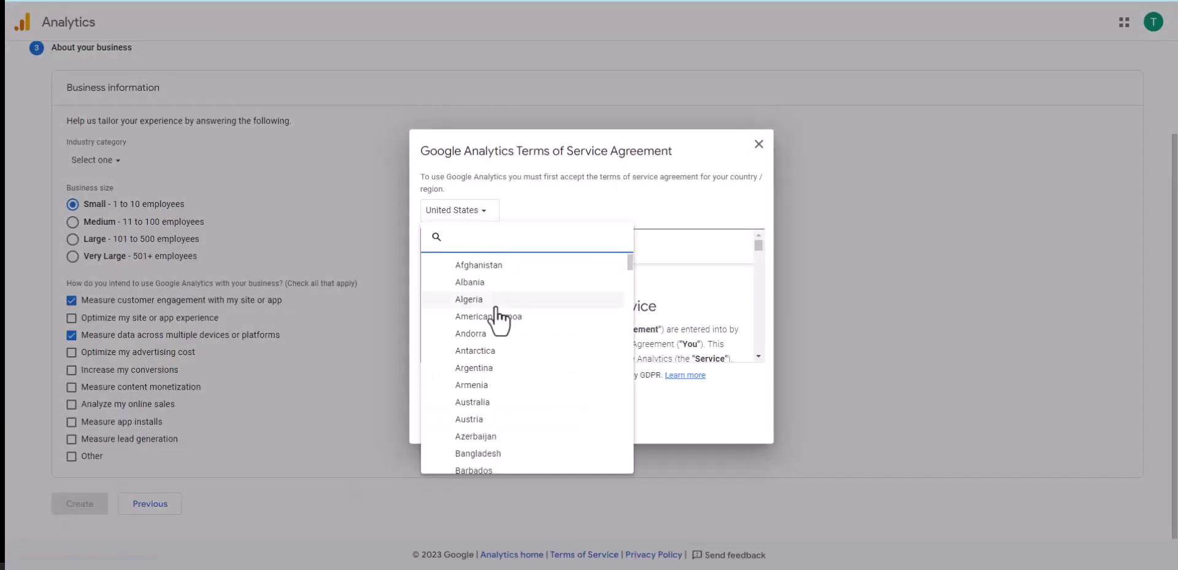
{"action": "type", "text": "ca"}
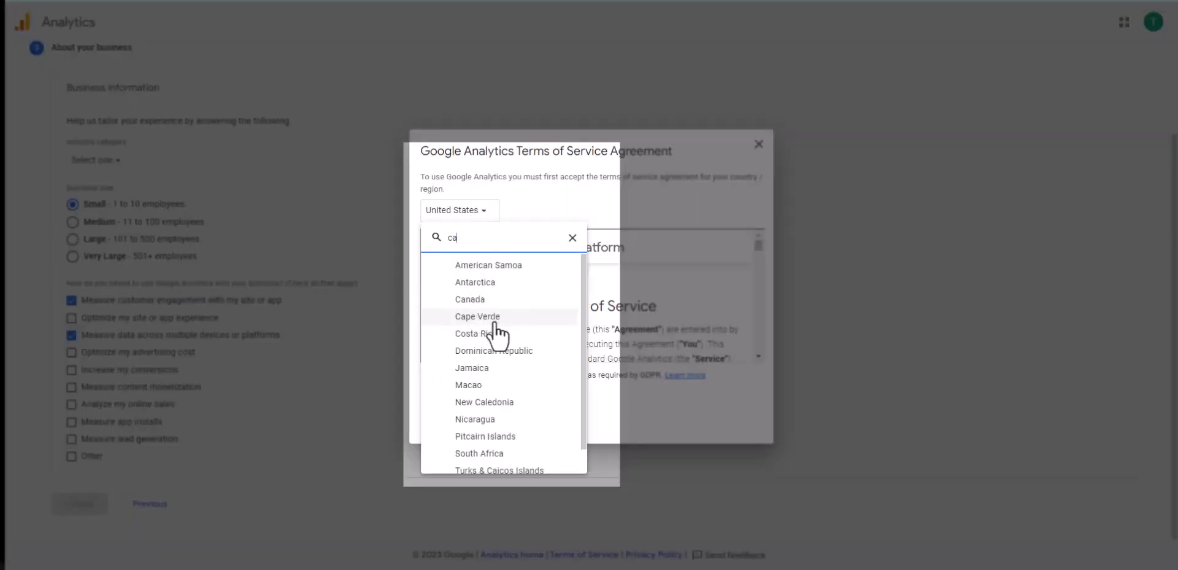
{"action": "type", "text": "nas"}
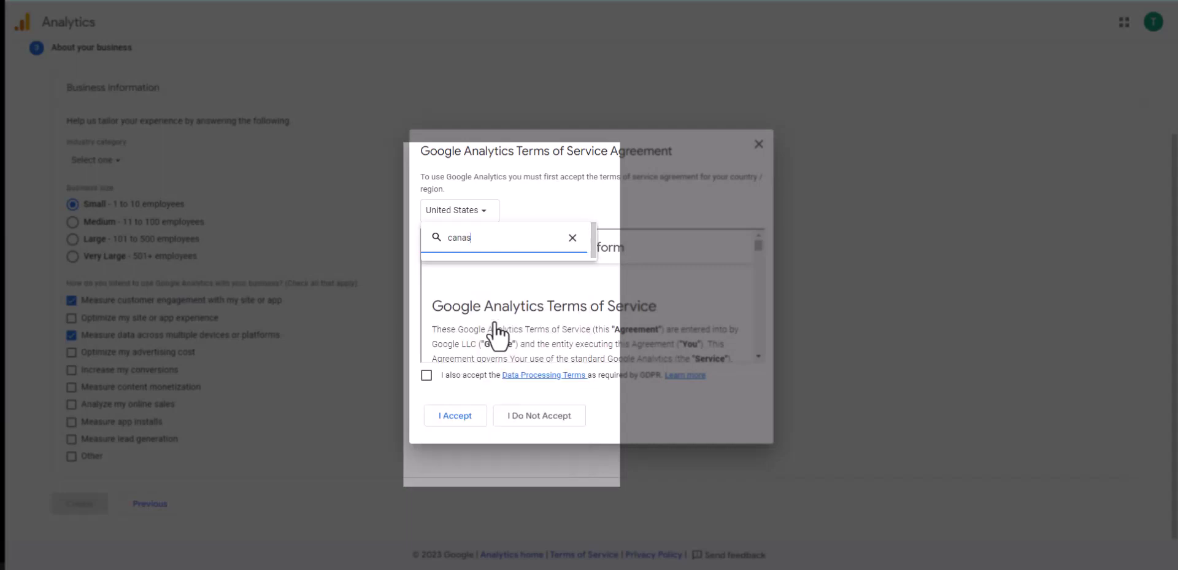
{"action": "key", "text": "BackSpace"}
{"action": "type", "text": "da"}
{"action": "left_click", "coordinate": [519, 266]}
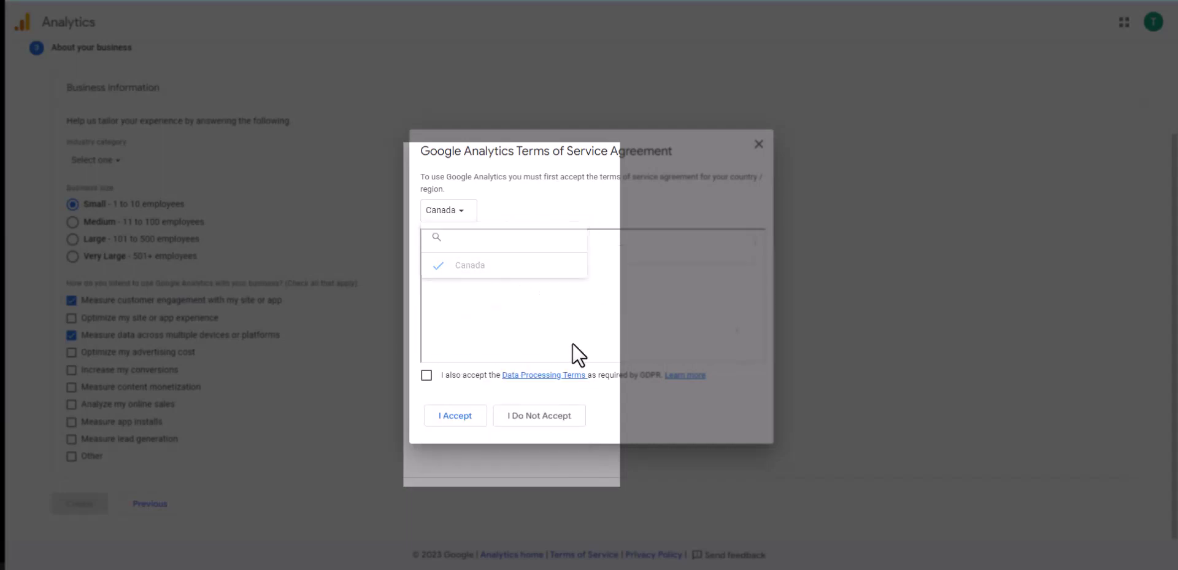
Agree to the GDPR Data Processing Terms and accept the terms of service
{"action": "scroll", "coordinate": [591, 325], "scroll_direction": "down", "scroll_amount": 3}
{"action": "scroll", "coordinate": [591, 328], "scroll_direction": "down", "scroll_amount": 3}
{"action": "scroll", "coordinate": [591, 331], "scroll_direction": "down", "scroll_amount": 3}
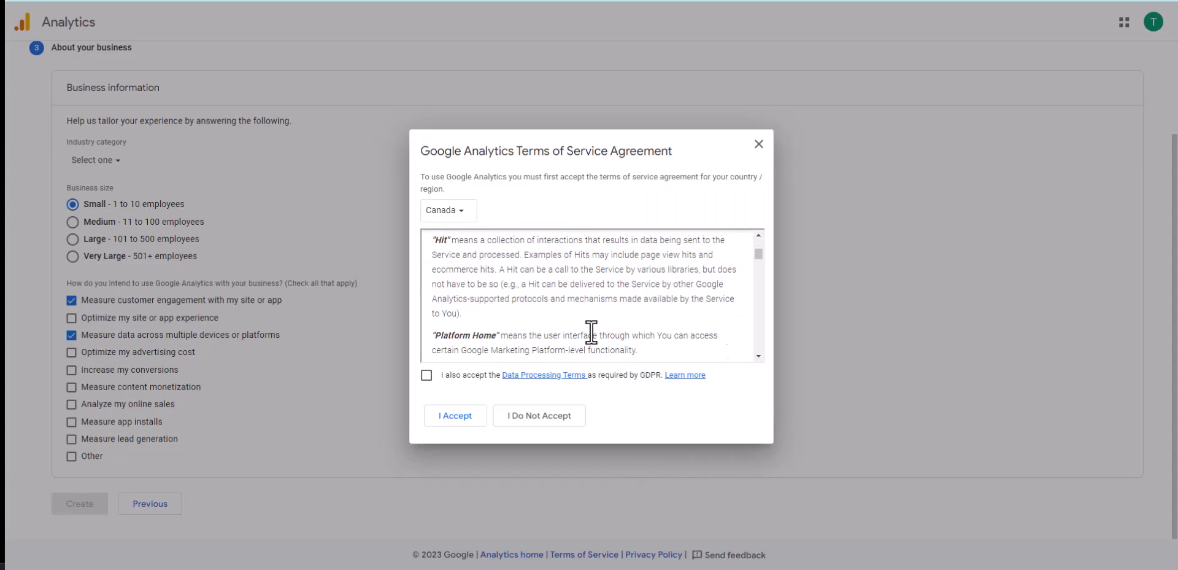
{"action": "scroll", "coordinate": [591, 332], "scroll_direction": "down", "scroll_amount": 3}
{"action": "scroll", "coordinate": [591, 334], "scroll_direction": "down", "scroll_amount": 2}
{"action": "scroll", "coordinate": [589, 334], "scroll_direction": "down", "scroll_amount": 2}
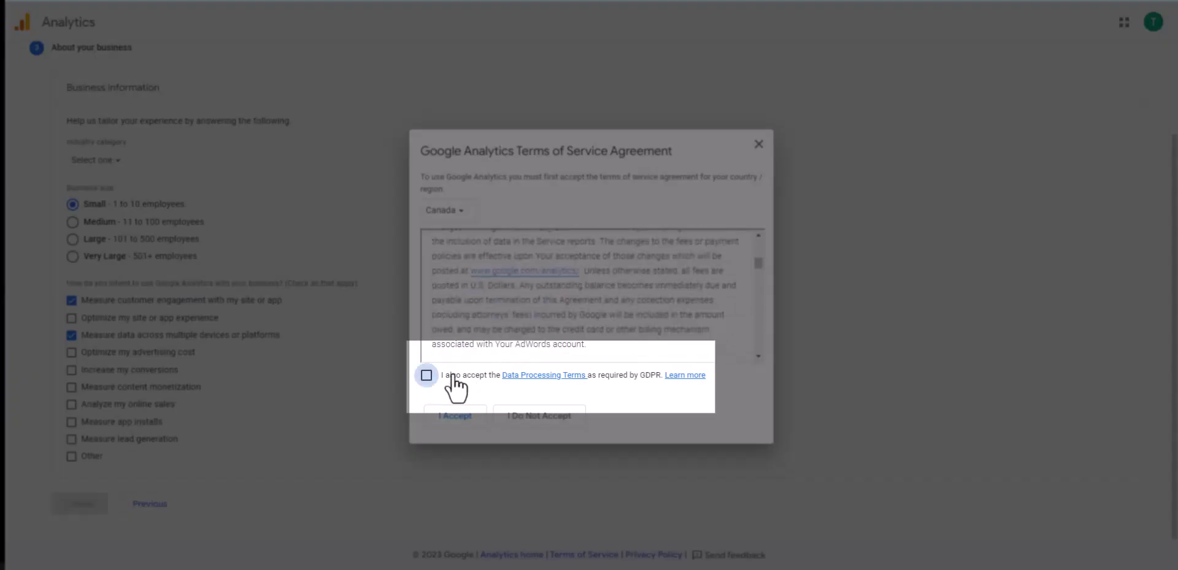
{"action": "left_click", "coordinate": [452, 374]}
{"action": "left_click_drag", "start_coordinate": [759, 264], "coordinate": [752, 359]}
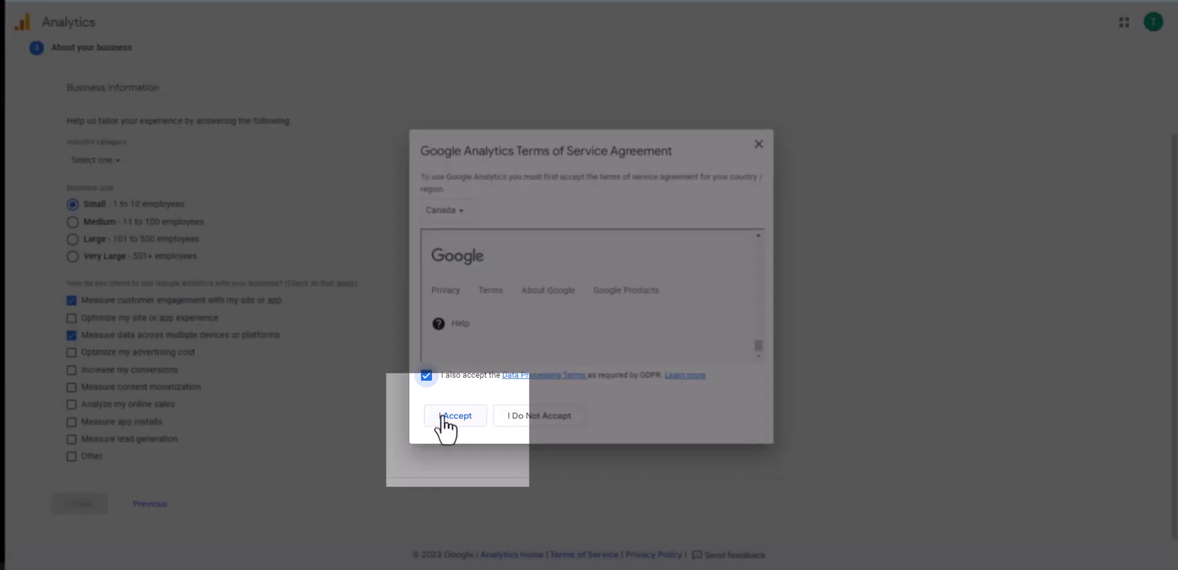
{"action": "left_click", "coordinate": [446, 416]}
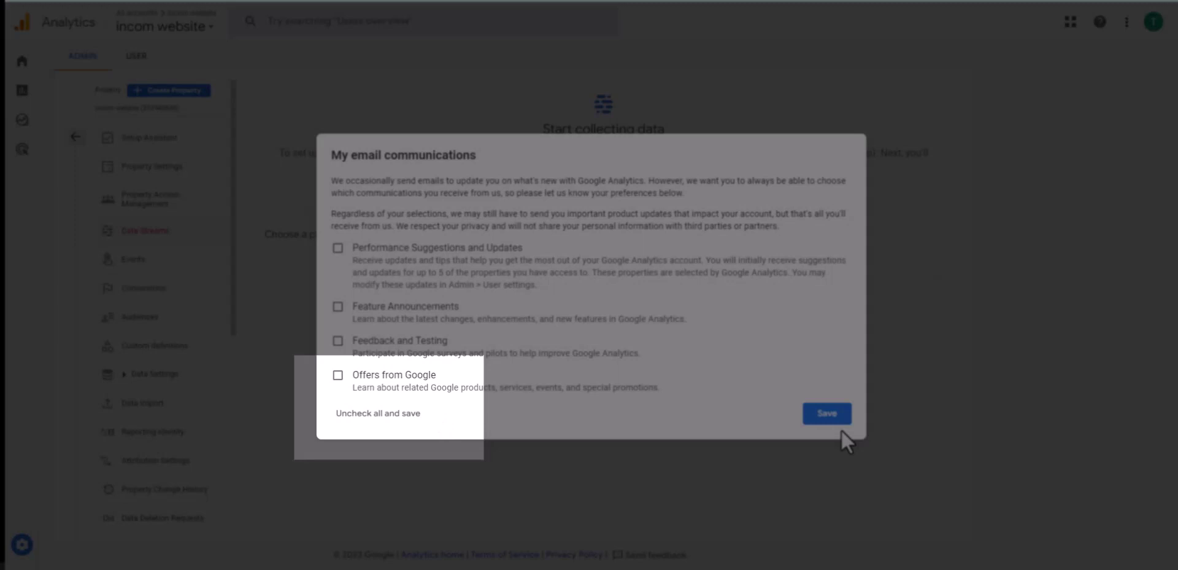
Save the email preferences with nothing subscribed and close the Take a tour popup
{"action": "left_click", "coordinate": [380, 418]}
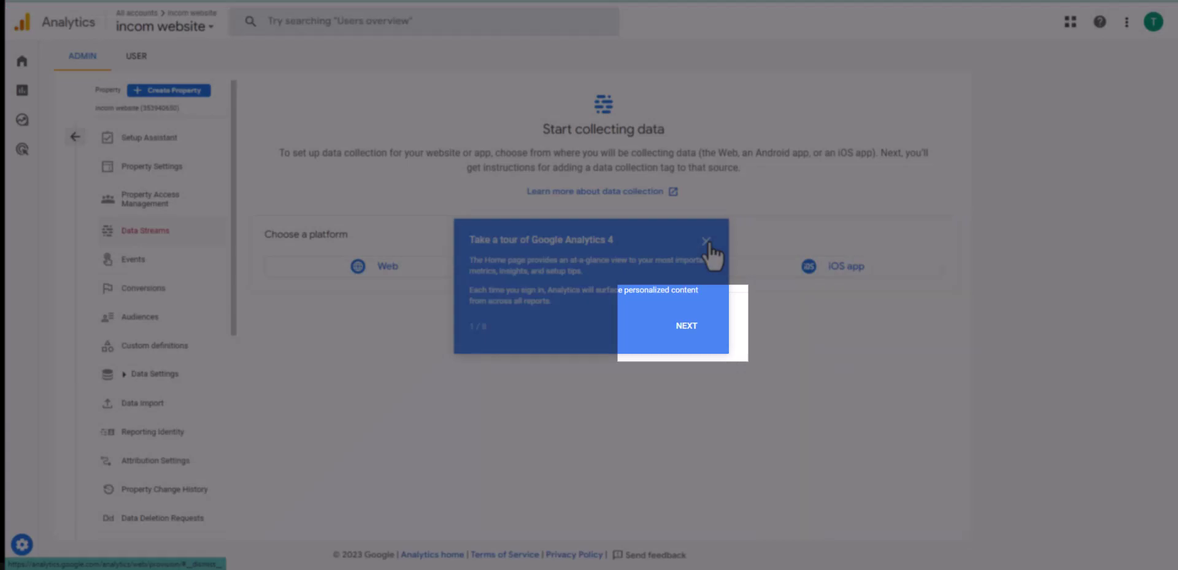
{"action": "left_click", "coordinate": [707, 241]}
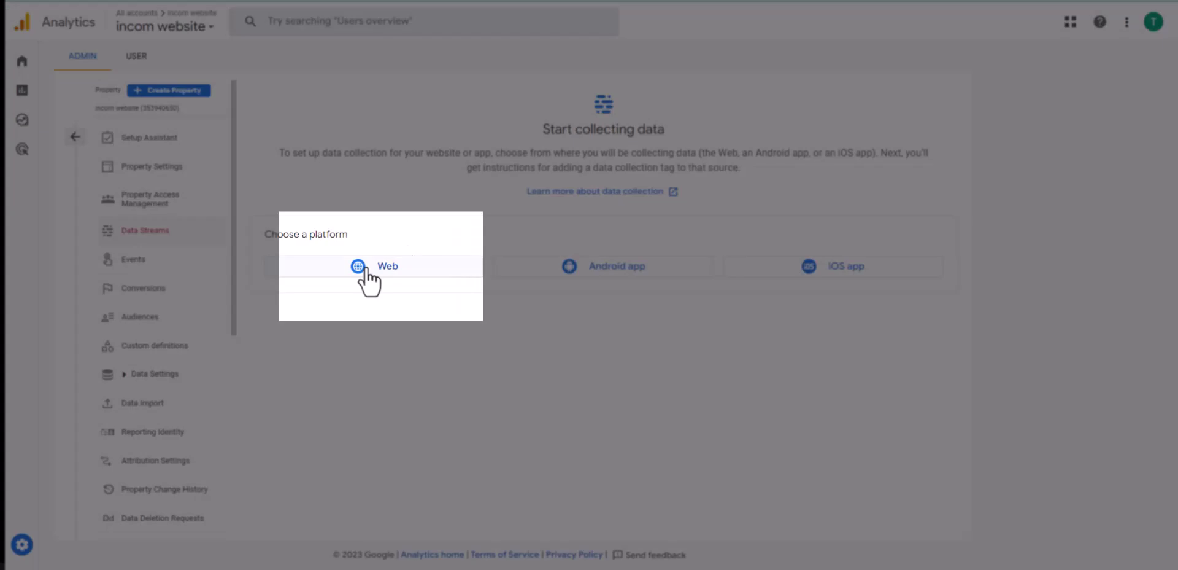
Create a Web data stream for the incom website
{"action": "left_click", "coordinate": [364, 269]}
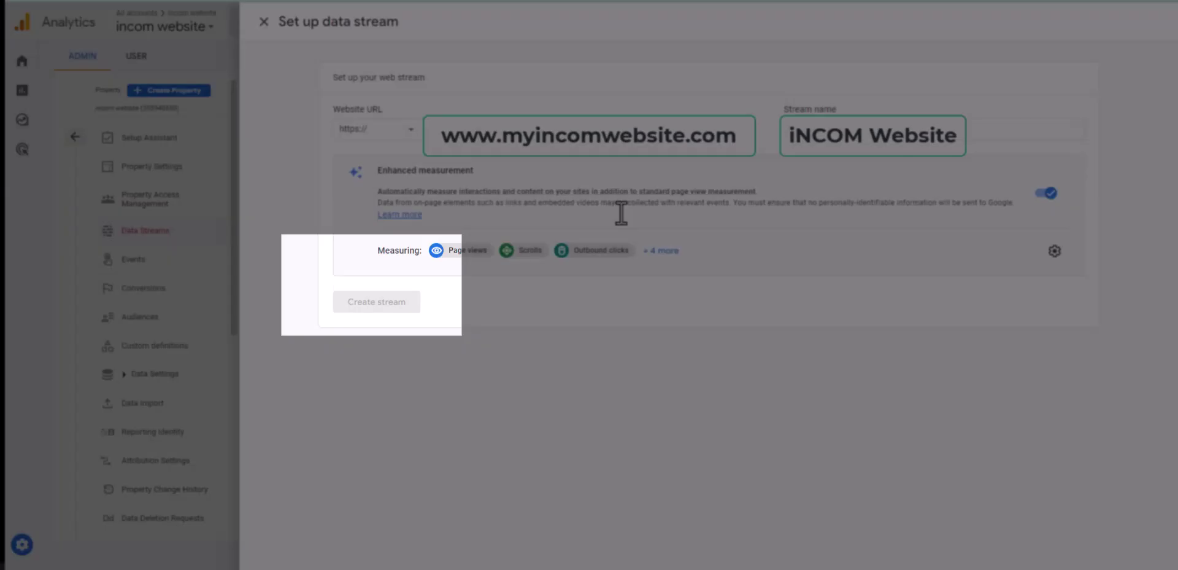
{"action": "left_click", "coordinate": [371, 302]}
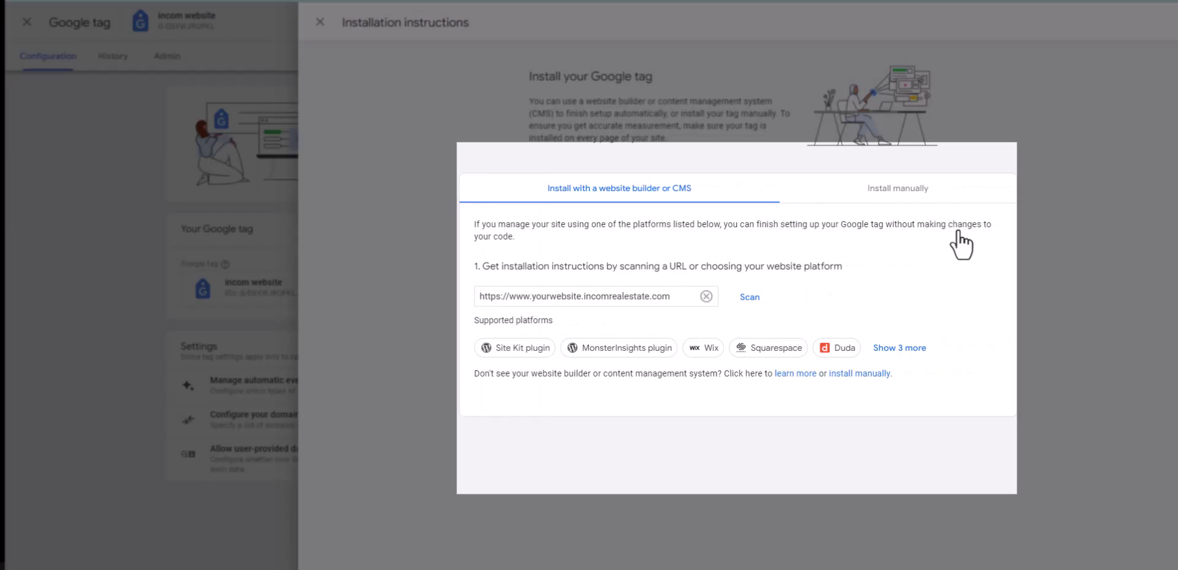
Copy the Google tag snippet from the Install manually instructions
{"action": "left_click", "coordinate": [925, 195]}
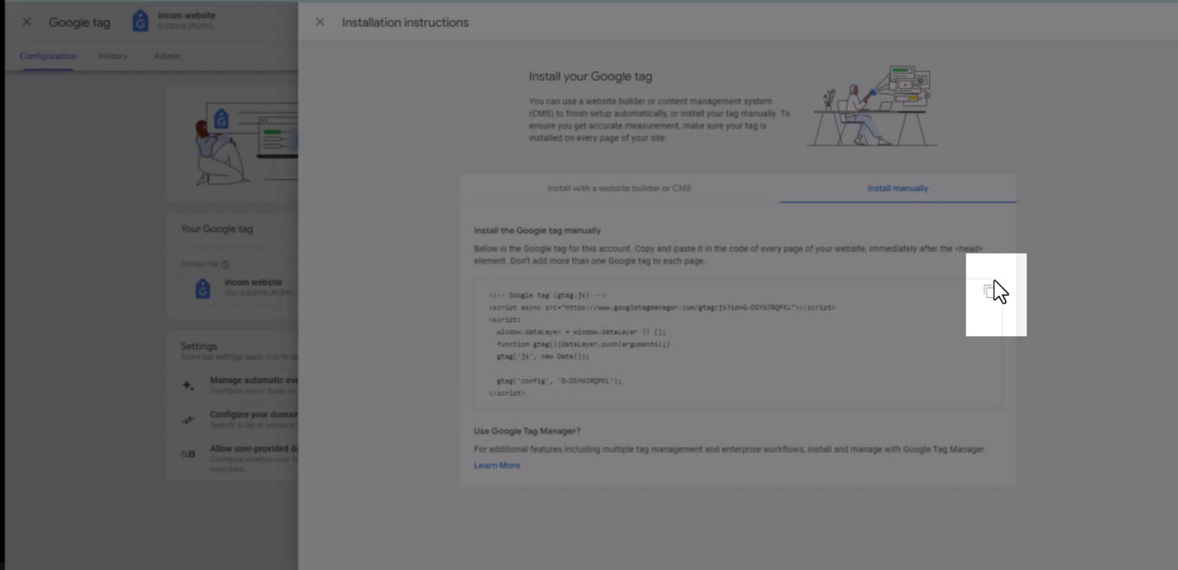
{"action": "left_click", "coordinate": [989, 298]}
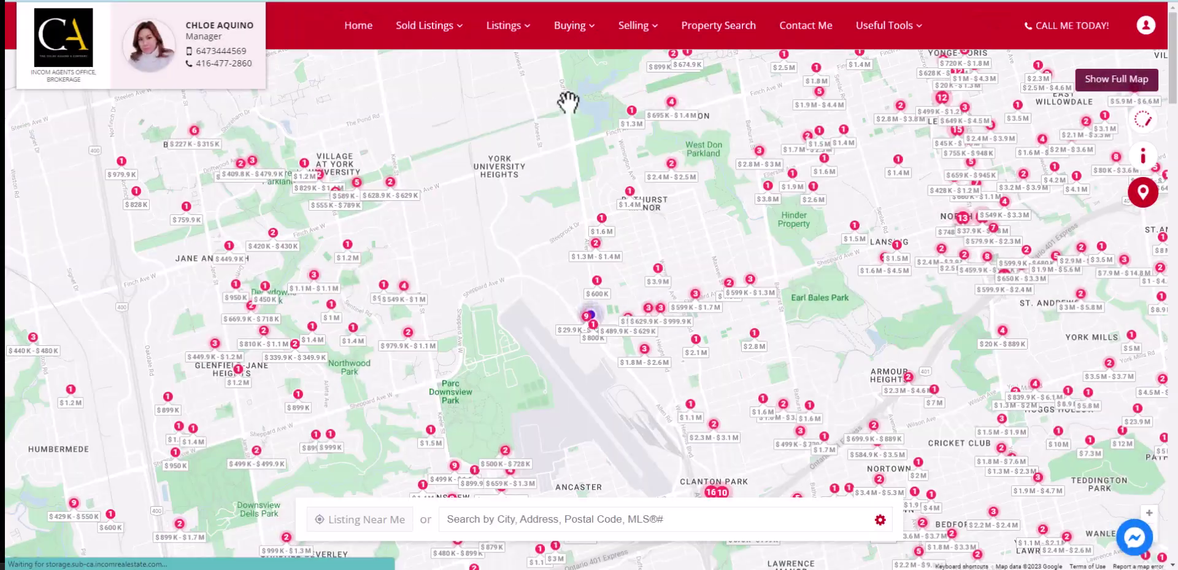
On the INCOM site, hide the Messenger chat and go to User Login from the footer
{"action": "scroll", "coordinate": [652, 104], "scroll_direction": "down", "scroll_amount": 4}
{"action": "scroll", "coordinate": [652, 103], "scroll_direction": "down", "scroll_amount": 5}
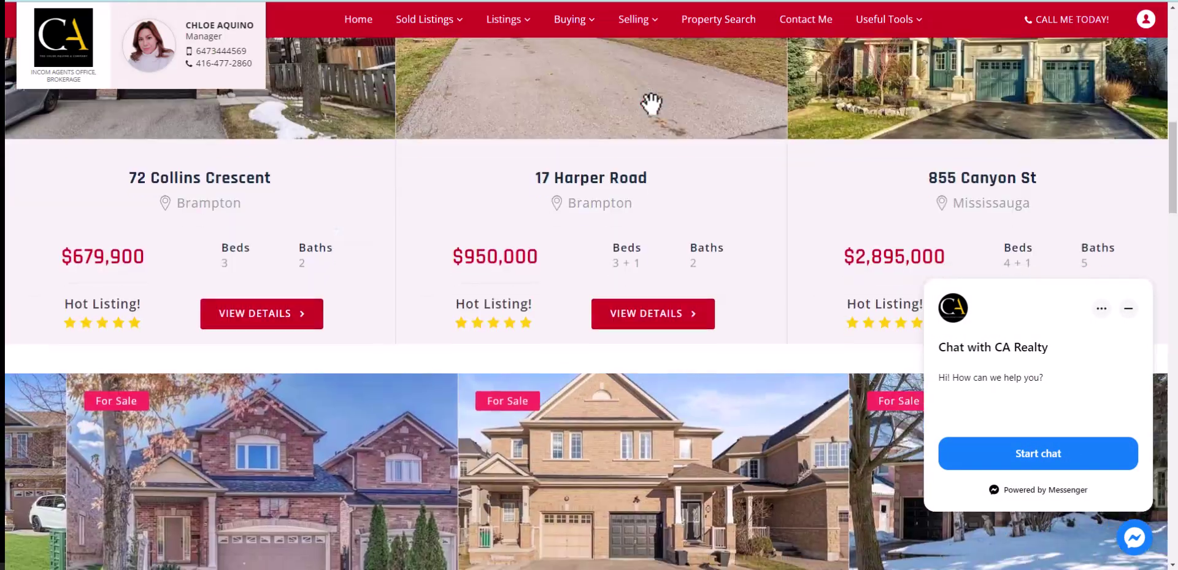
{"action": "scroll", "coordinate": [652, 104], "scroll_direction": "down", "scroll_amount": 8}
{"action": "scroll", "coordinate": [651, 103], "scroll_direction": "down", "scroll_amount": 5}
{"action": "scroll", "coordinate": [651, 103], "scroll_direction": "down", "scroll_amount": 10}
{"action": "scroll", "coordinate": [652, 104], "scroll_direction": "down", "scroll_amount": 1}
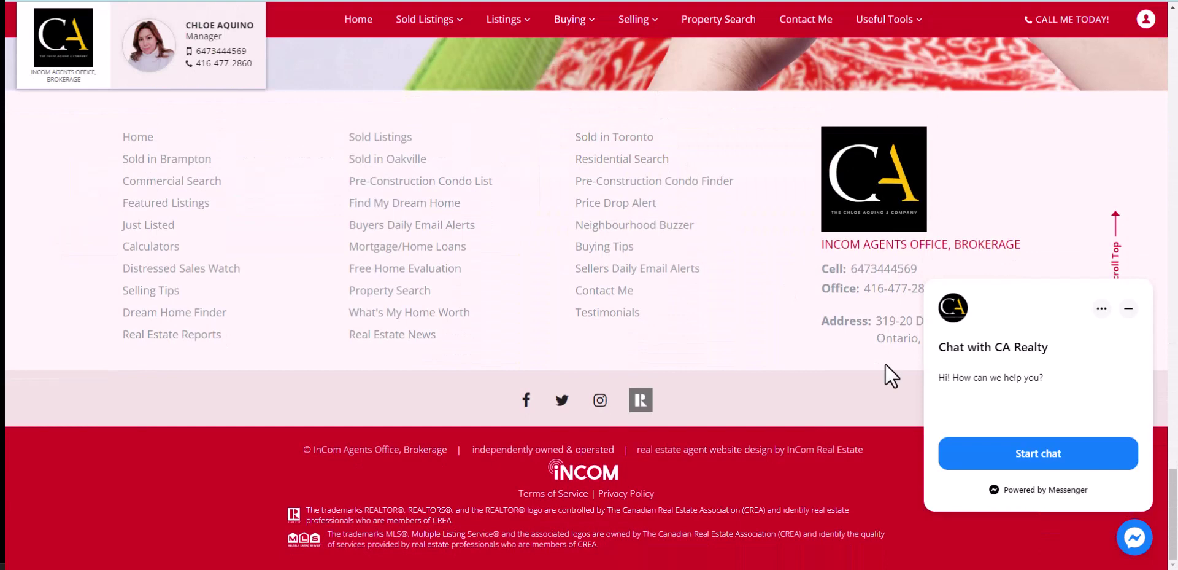
{"action": "left_click", "coordinate": [1130, 309]}
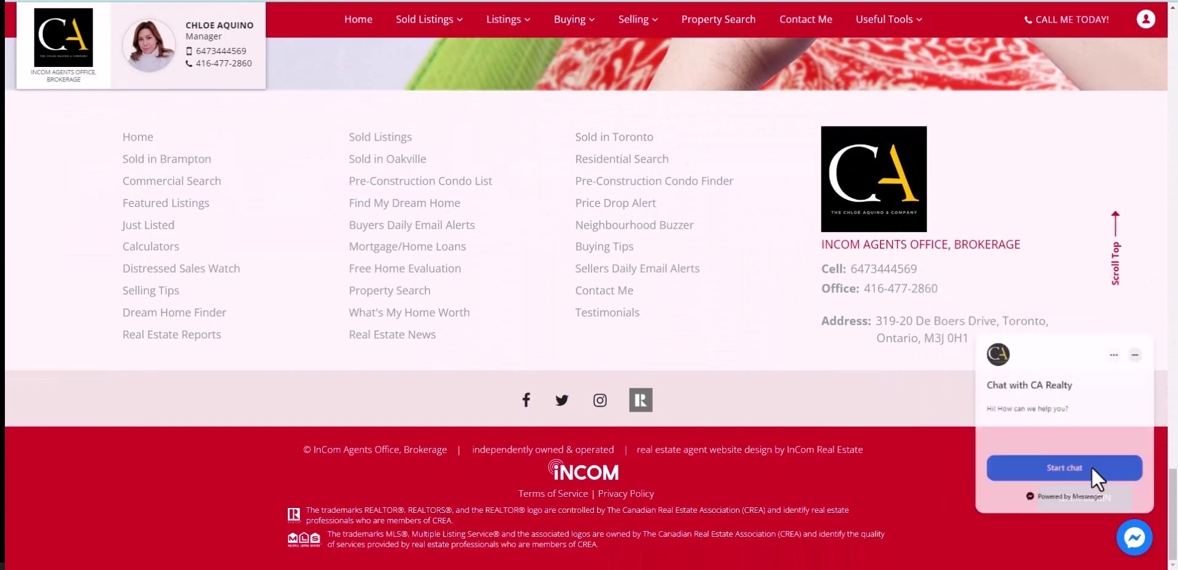
{"action": "left_click", "coordinate": [1079, 496]}
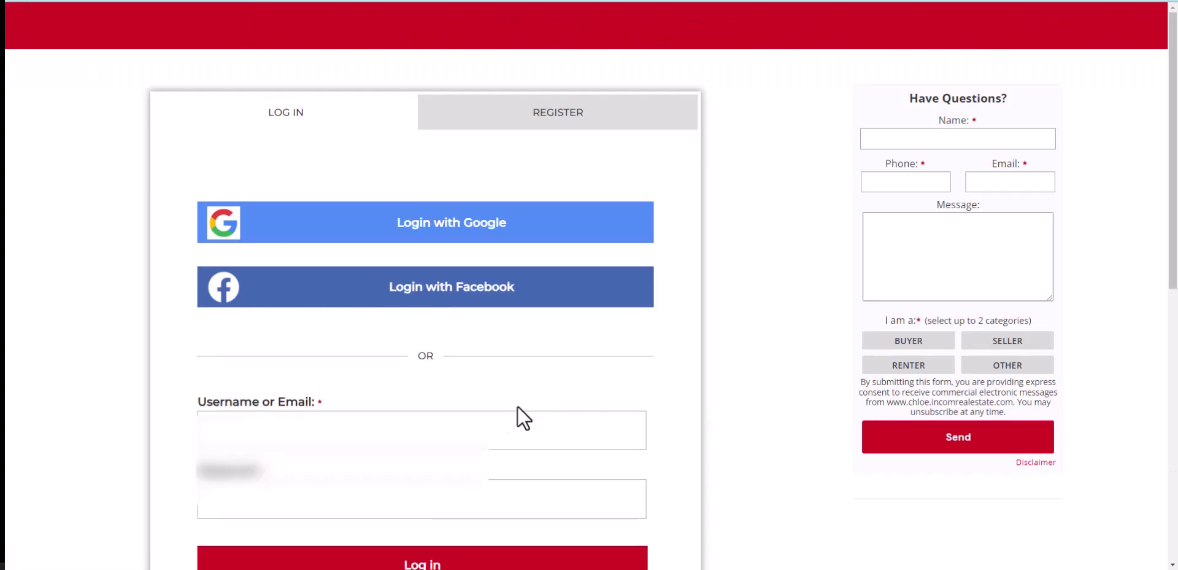
{"action": "scroll", "coordinate": [447, 499], "scroll_direction": "down", "scroll_amount": 1}
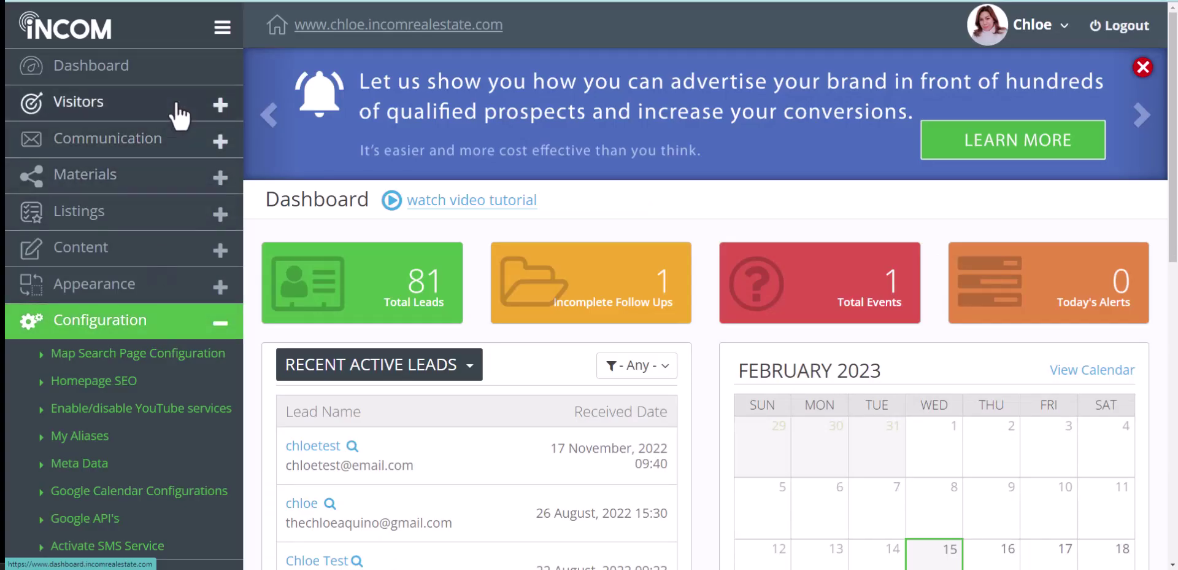
Paste the Google tag into the Tracking Code field under Visitors > Visitor Traffic
{"action": "left_click", "coordinate": [172, 110]}
{"action": "left_click", "coordinate": [101, 224]}
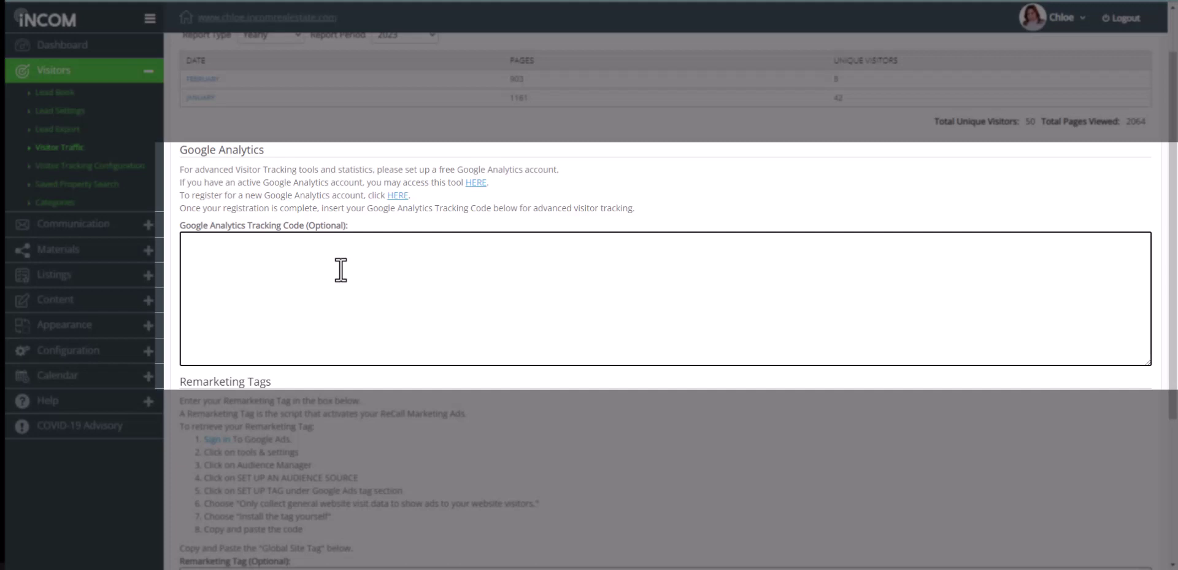
{"action": "key", "text": "ctrl+v"}
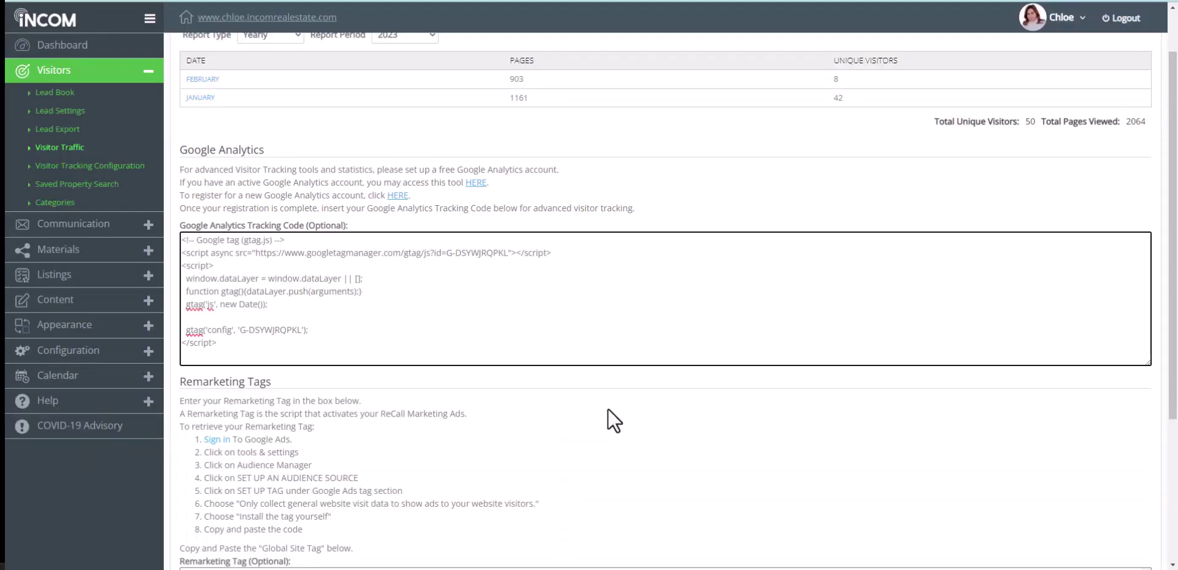
{"action": "scroll", "coordinate": [608, 408], "scroll_direction": "down", "scroll_amount": 5}
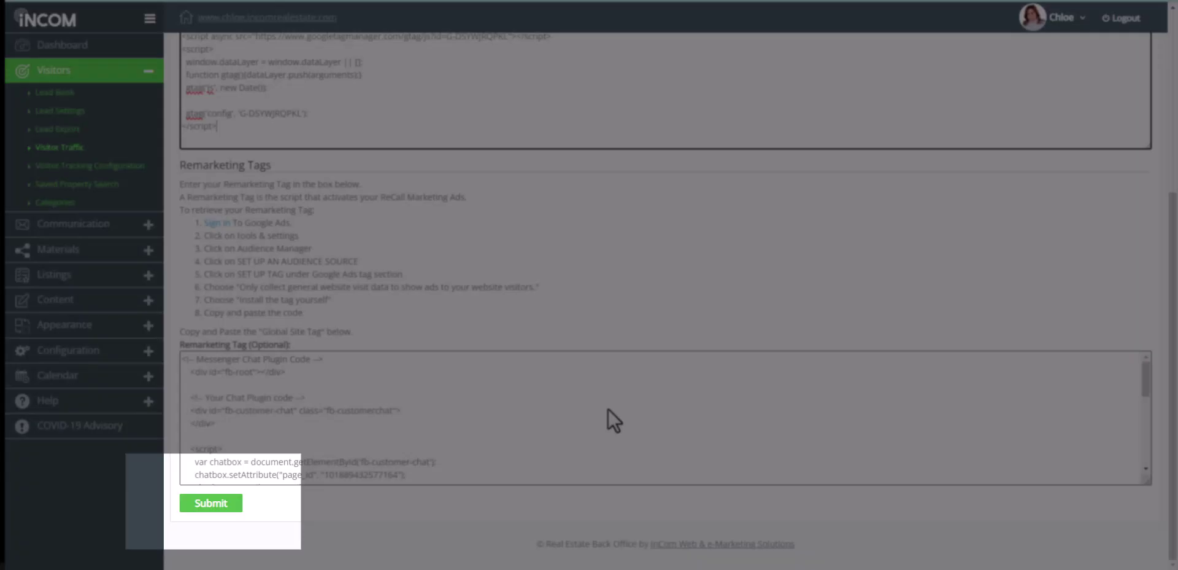